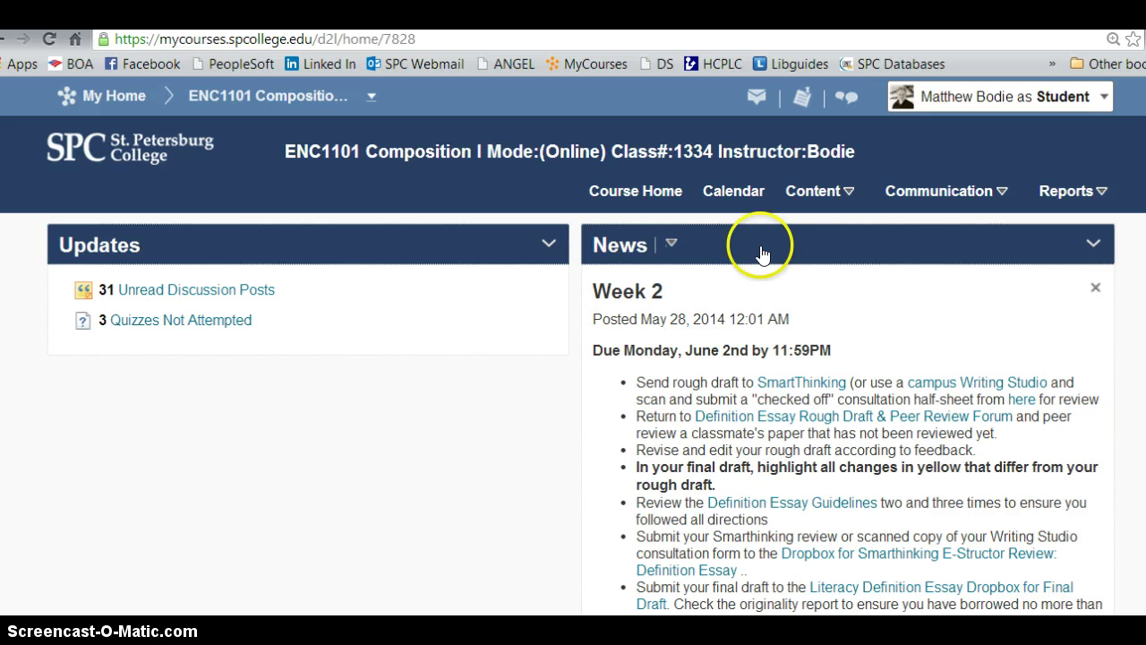
Step: From Content > Dropbox, open the Literacy Definition Essay Dropbox for Final Draft folder
{"action": "left_click", "coordinate": [820, 190]}
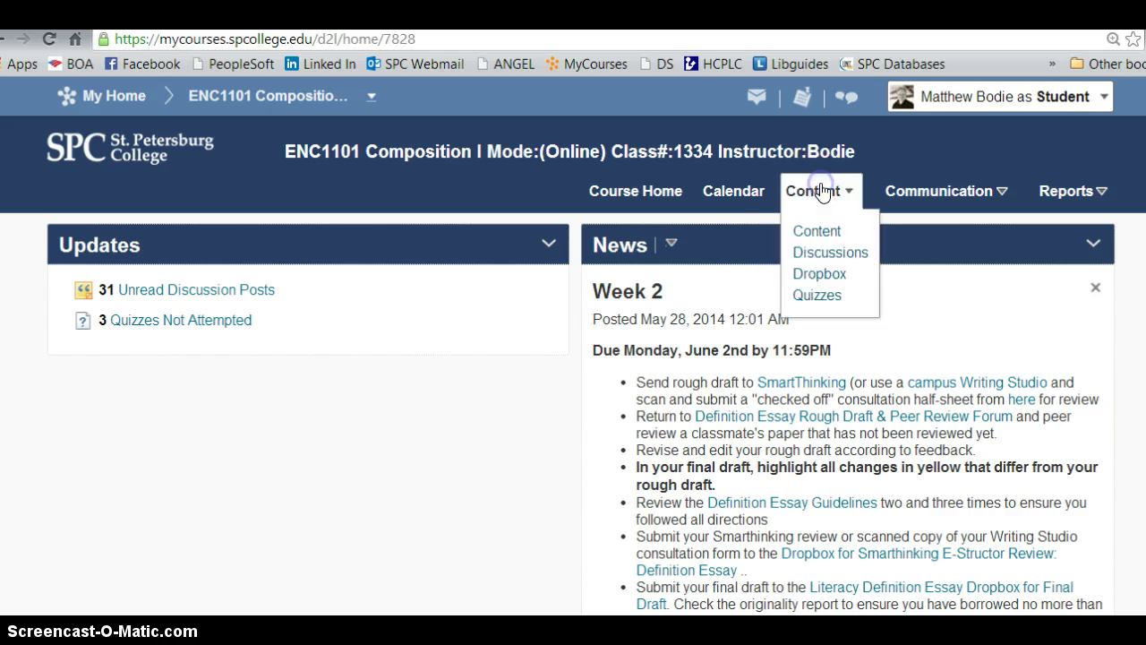
{"action": "left_click", "coordinate": [838, 274]}
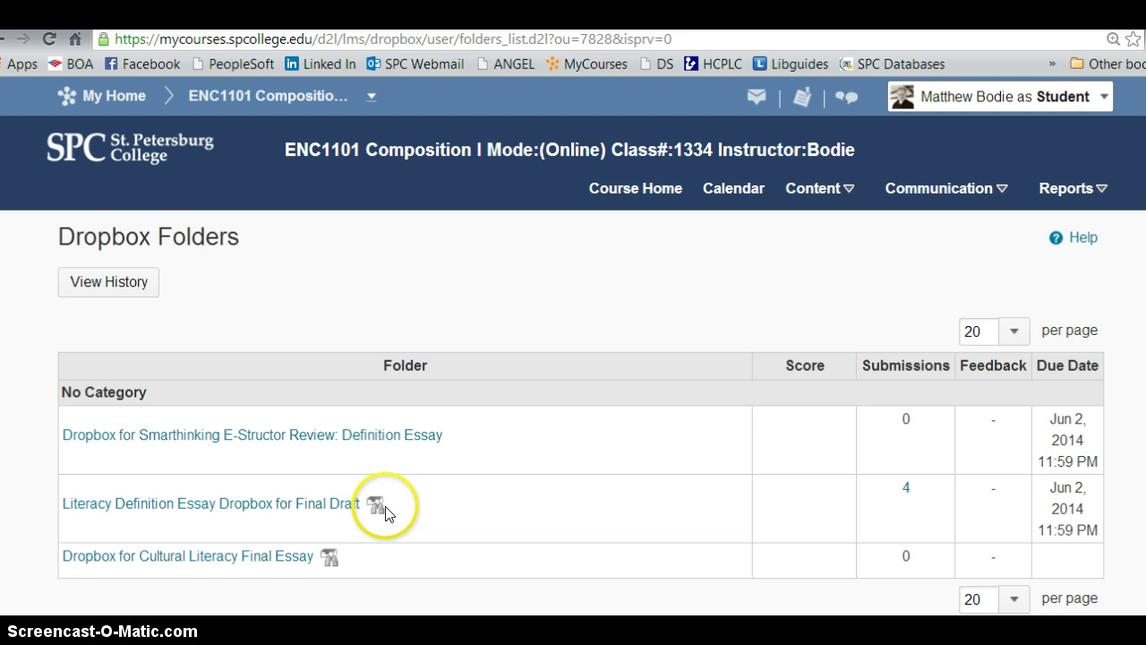
{"action": "mouse_move", "coordinate": [377, 507]}
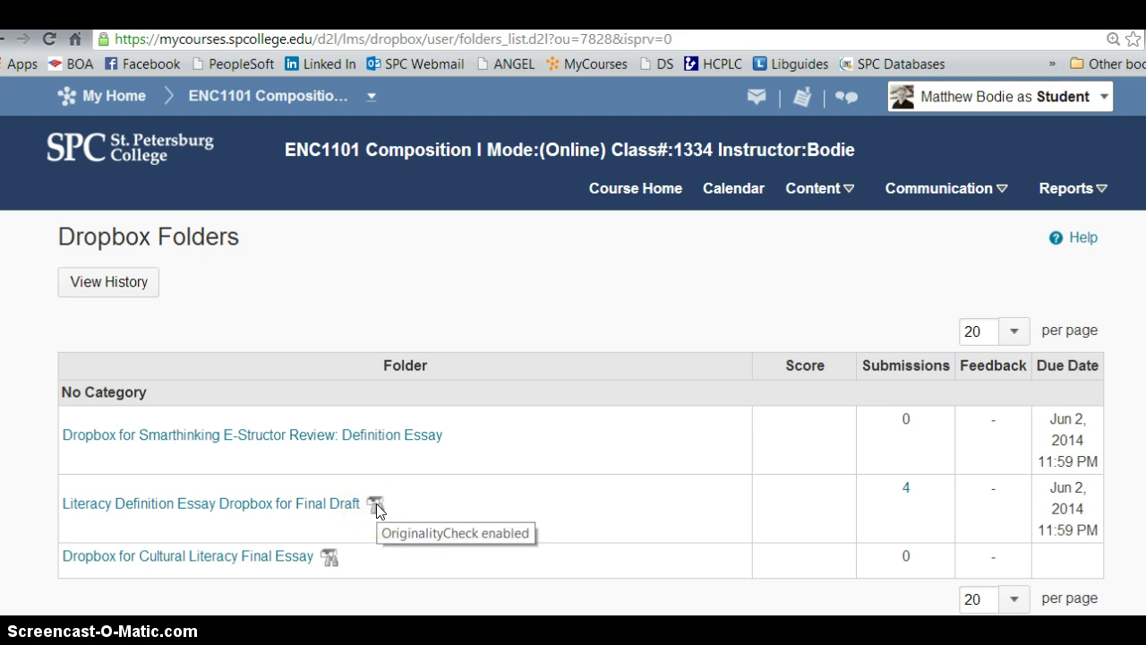
{"action": "left_click", "coordinate": [226, 503]}
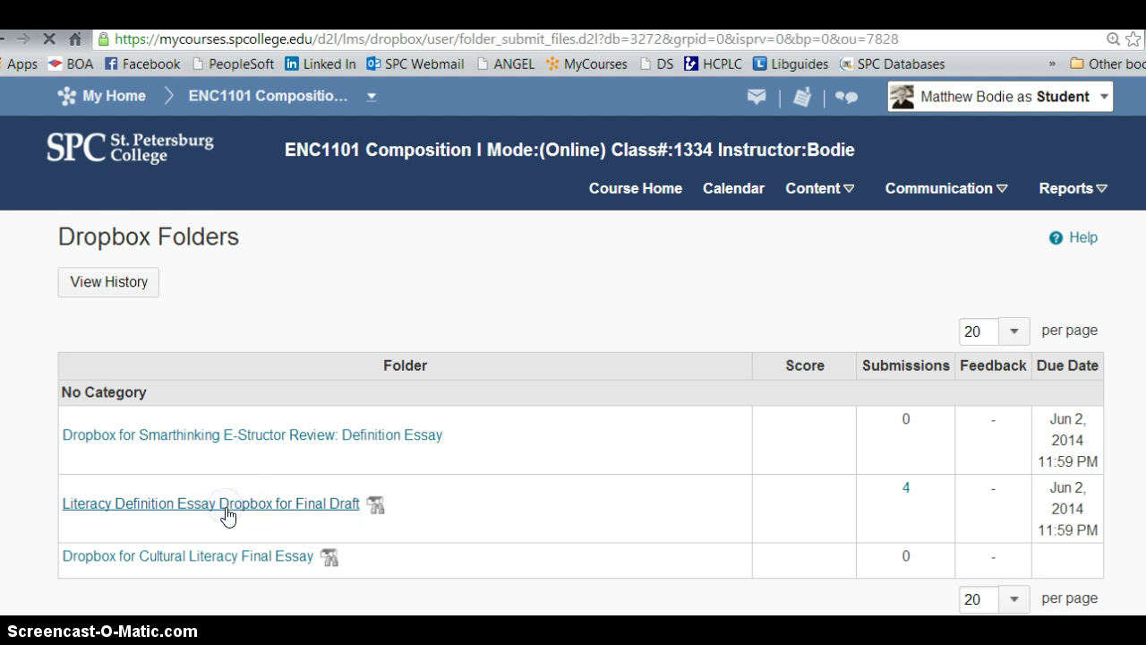
{"action": "scroll", "coordinate": [295, 403], "scroll_direction": "down", "scroll_amount": 5}
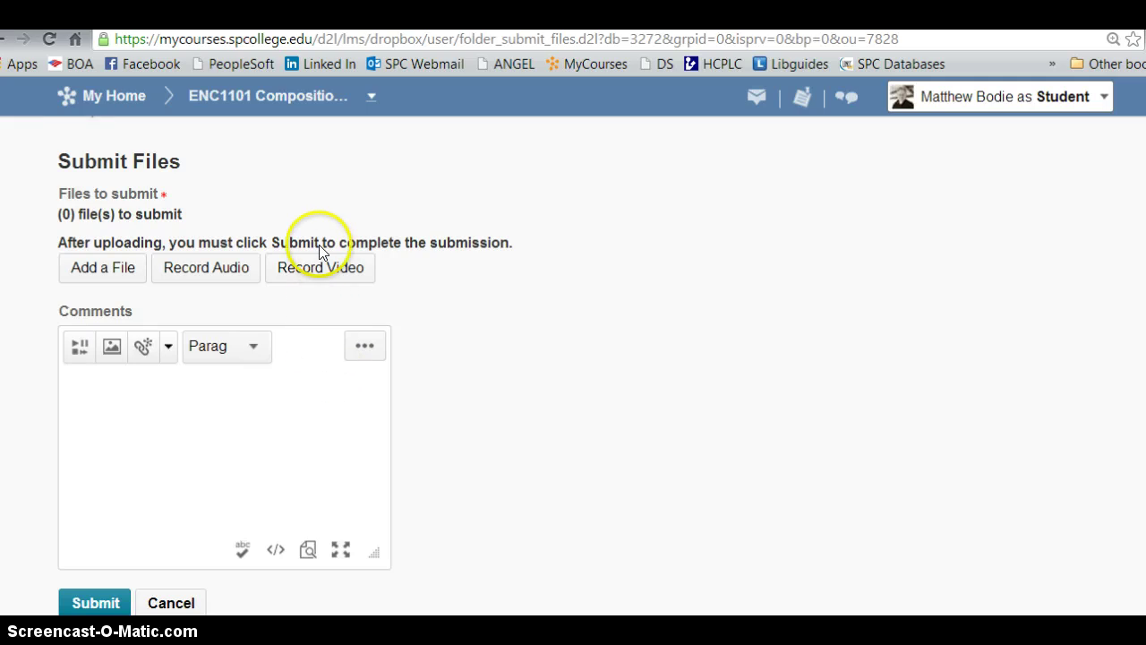
Step: Upload TwoGuitars.doc (200 KB) from the computer into the Add a File box
{"action": "left_click", "coordinate": [120, 277]}
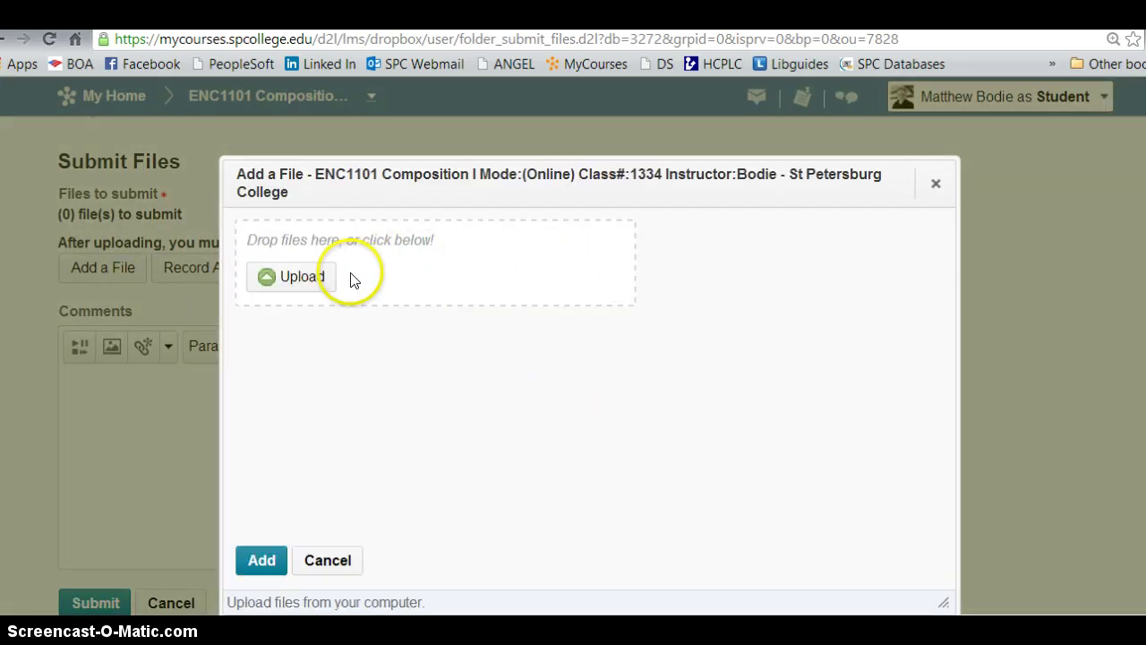
{"action": "left_click", "coordinate": [313, 277]}
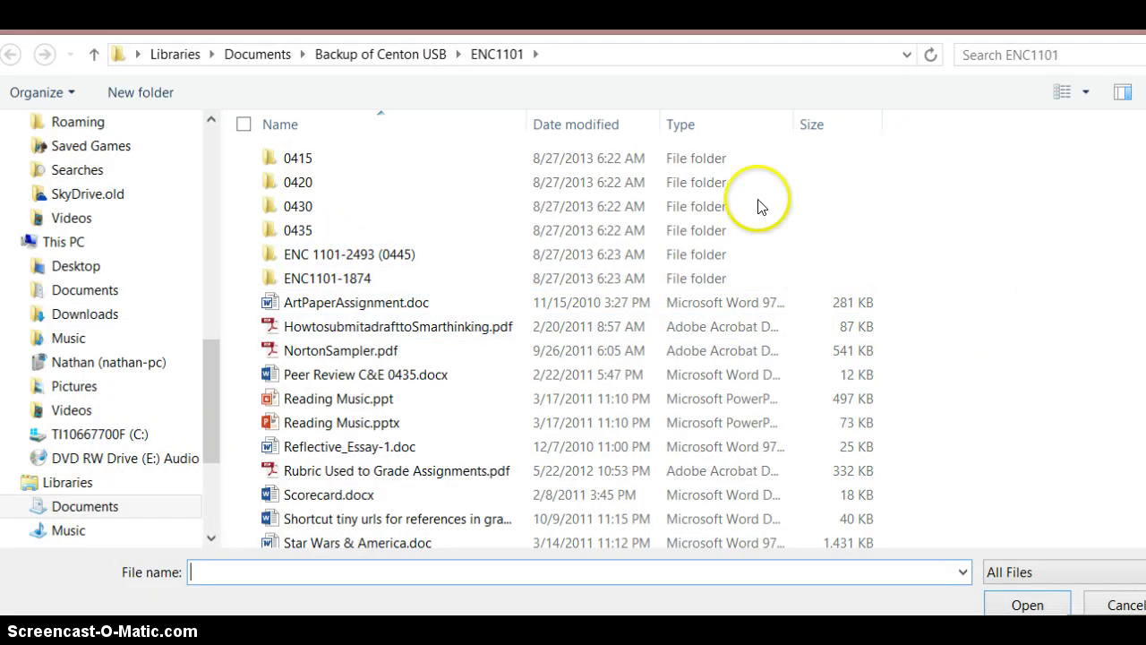
{"action": "scroll", "coordinate": [567, 344], "scroll_direction": "down", "scroll_amount": 4}
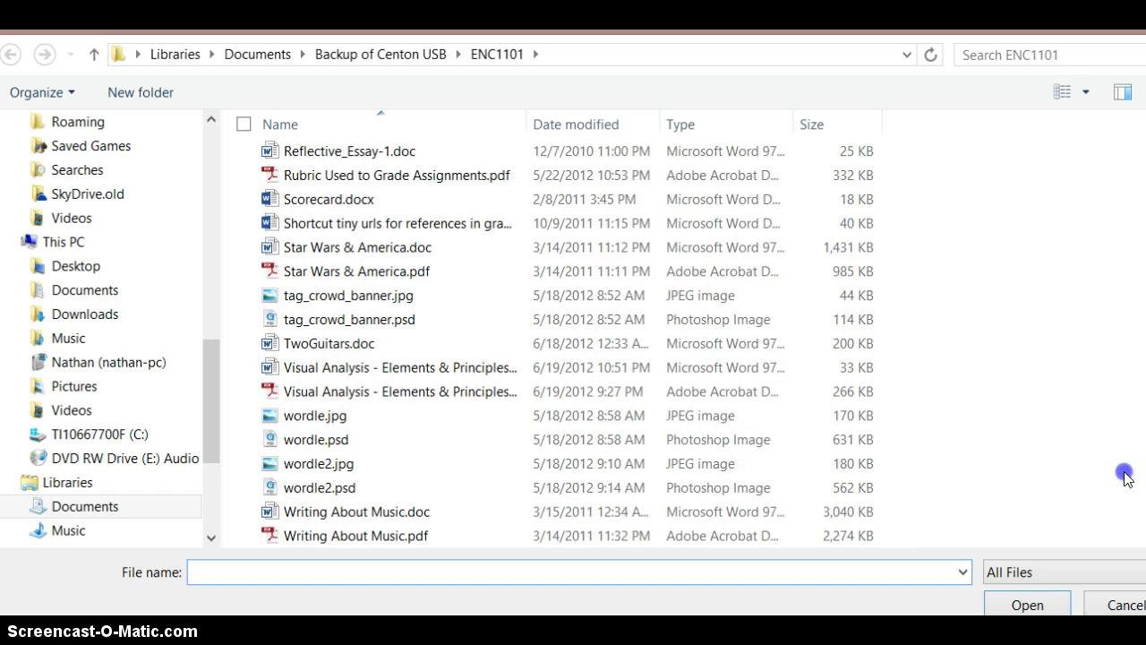
{"action": "scroll", "coordinate": [1101, 417], "scroll_direction": "up", "scroll_amount": 1}
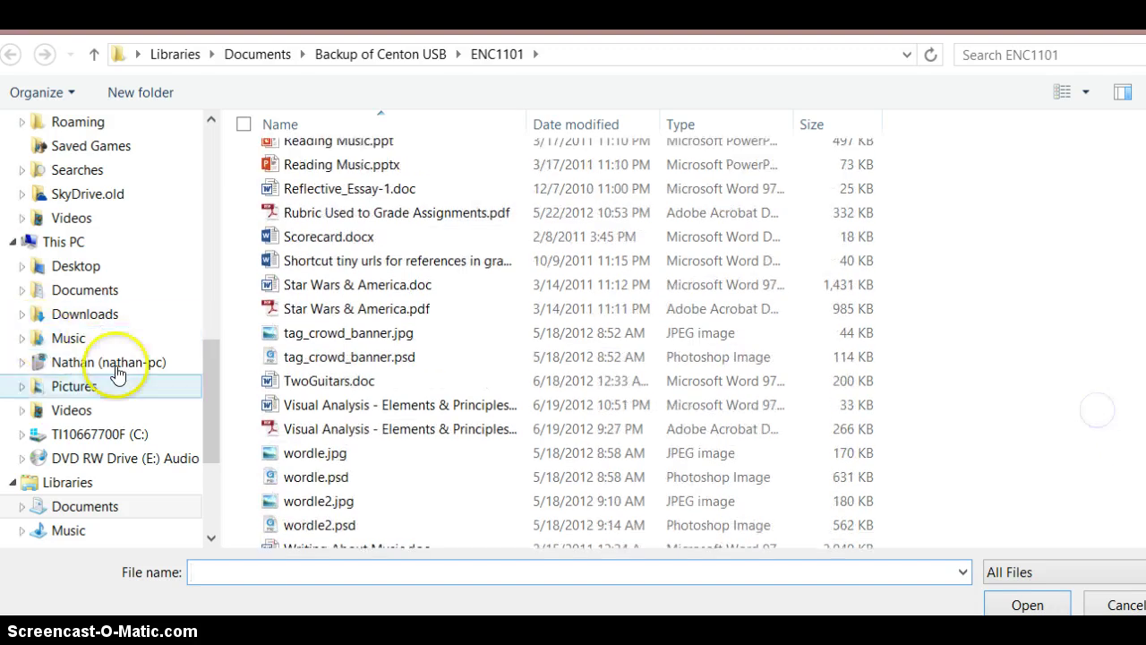
{"action": "double_click", "coordinate": [355, 381]}
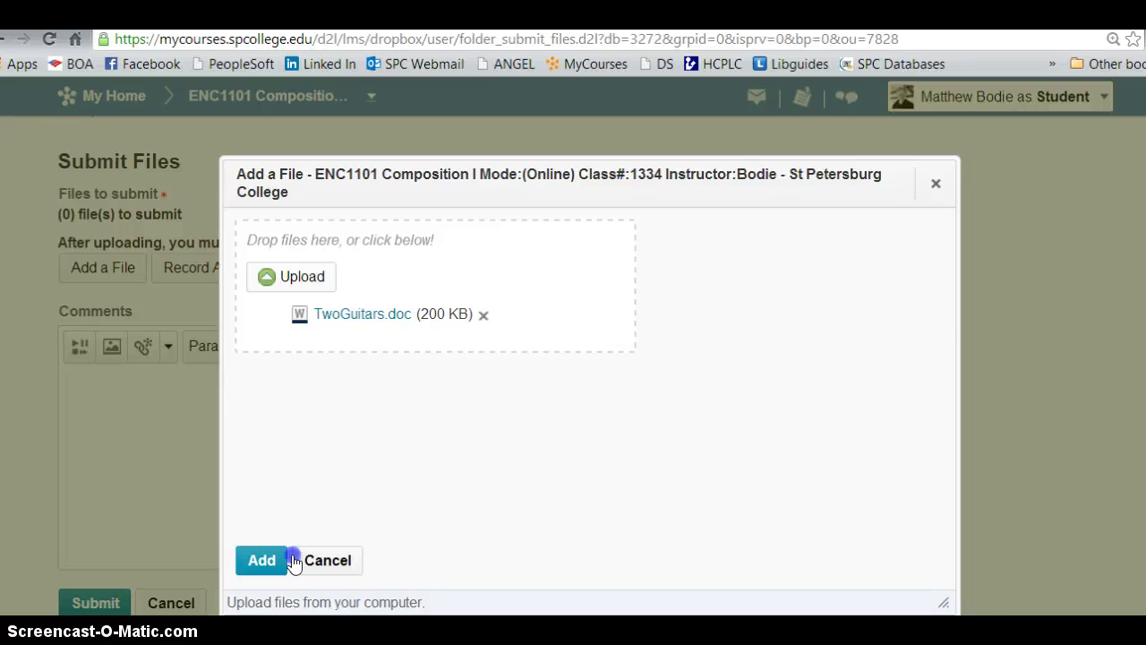
Step: Attach TwoGuitars.doc to the submission and write the comment 'here it is!'
{"action": "left_click", "coordinate": [258, 568]}
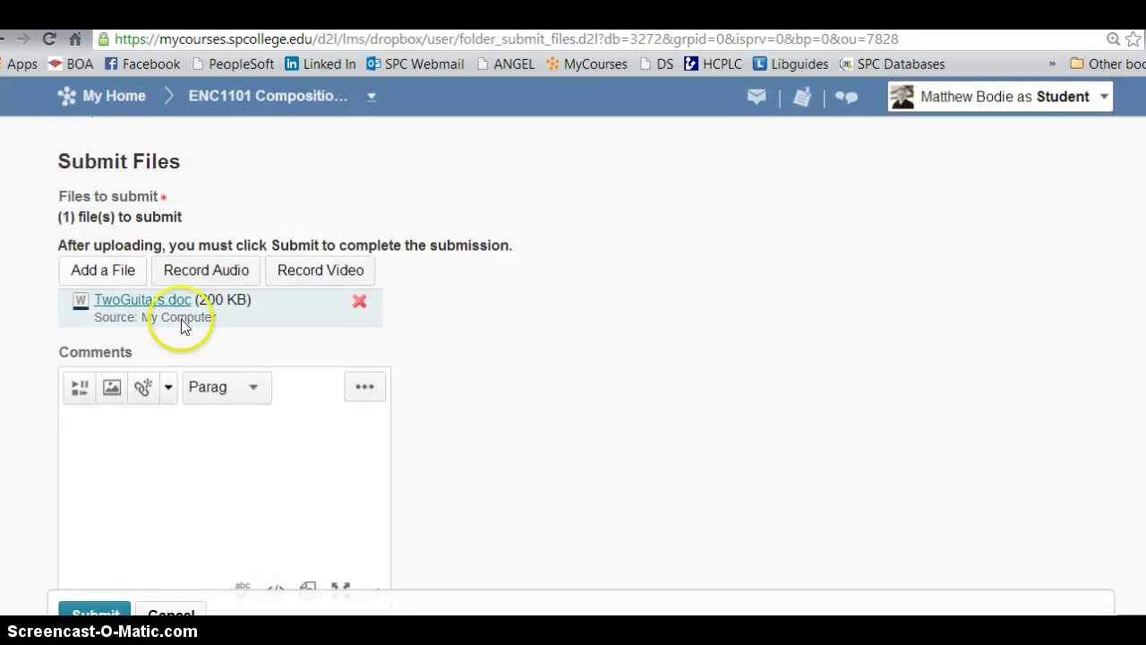
{"action": "left_click", "coordinate": [224, 443]}
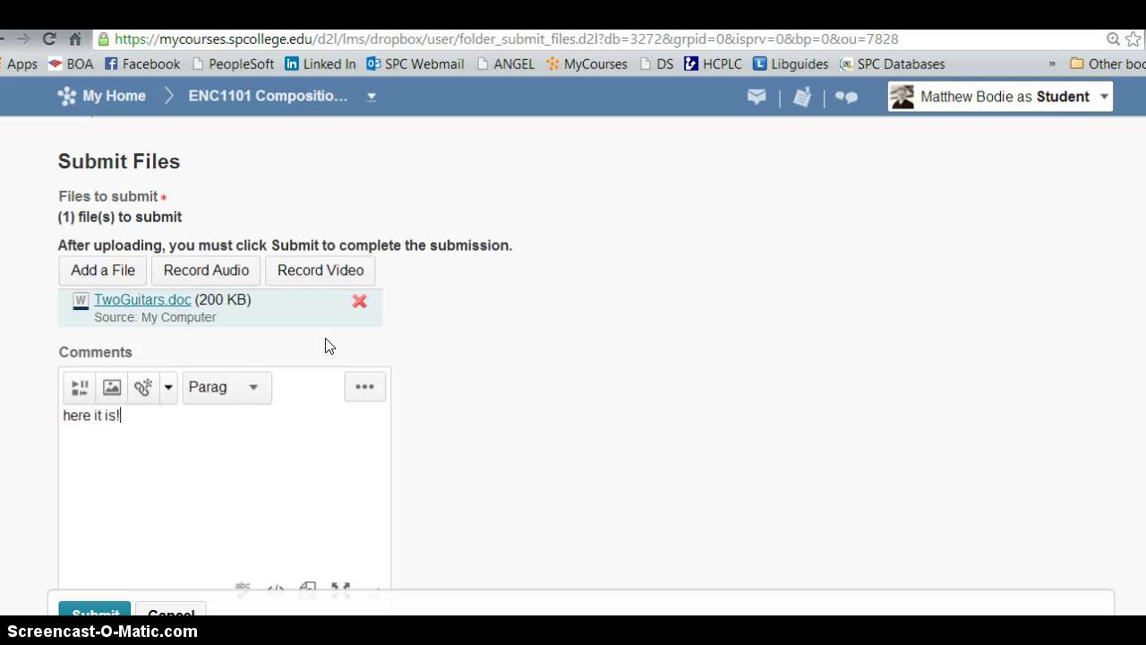
{"action": "scroll", "coordinate": [563, 378], "scroll_direction": "down", "scroll_amount": 1}
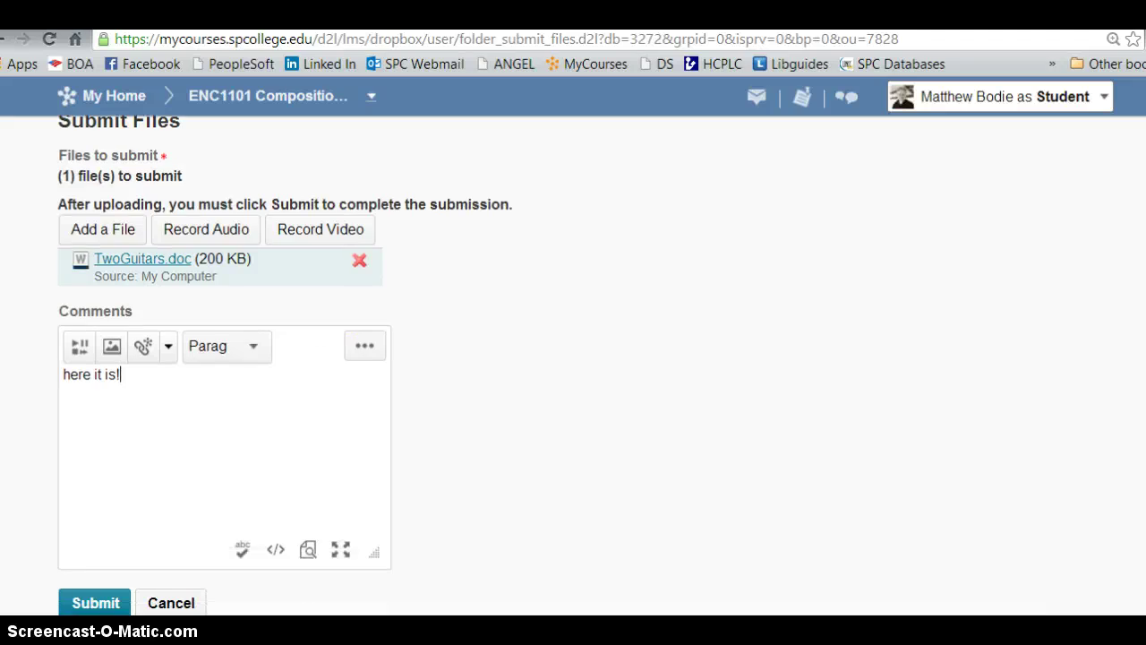
Step: Submit TwoGuitars.doc and review the File Upload Results confirmation details
{"action": "left_click", "coordinate": [76, 608]}
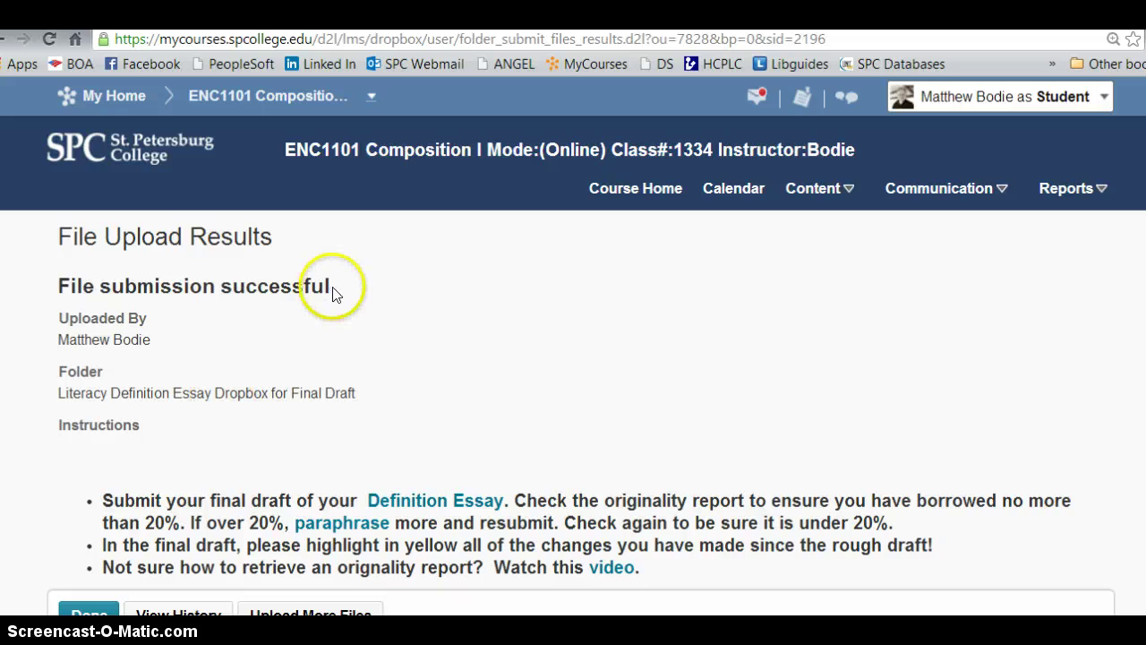
{"action": "scroll", "coordinate": [332, 296], "scroll_direction": "down", "scroll_amount": 5}
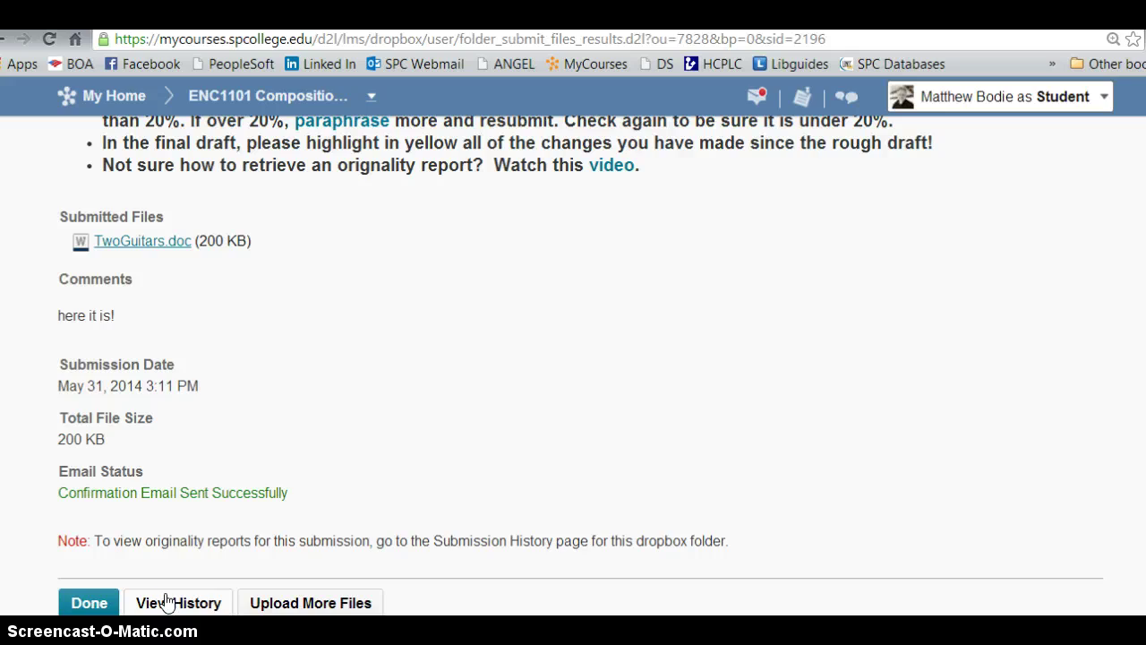
Step: Open the dropbox's submission history and reload until TwoGuitars.doc shows a 100% originality score
{"action": "left_click", "coordinate": [166, 600]}
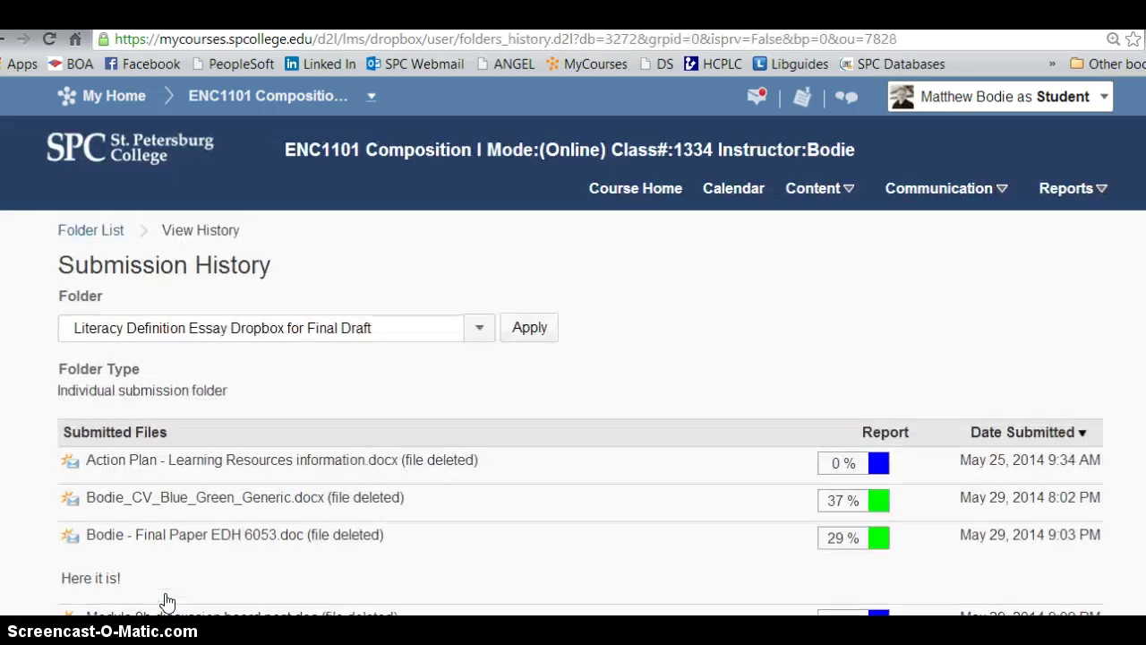
{"action": "scroll", "coordinate": [251, 394], "scroll_direction": "down", "scroll_amount": 1}
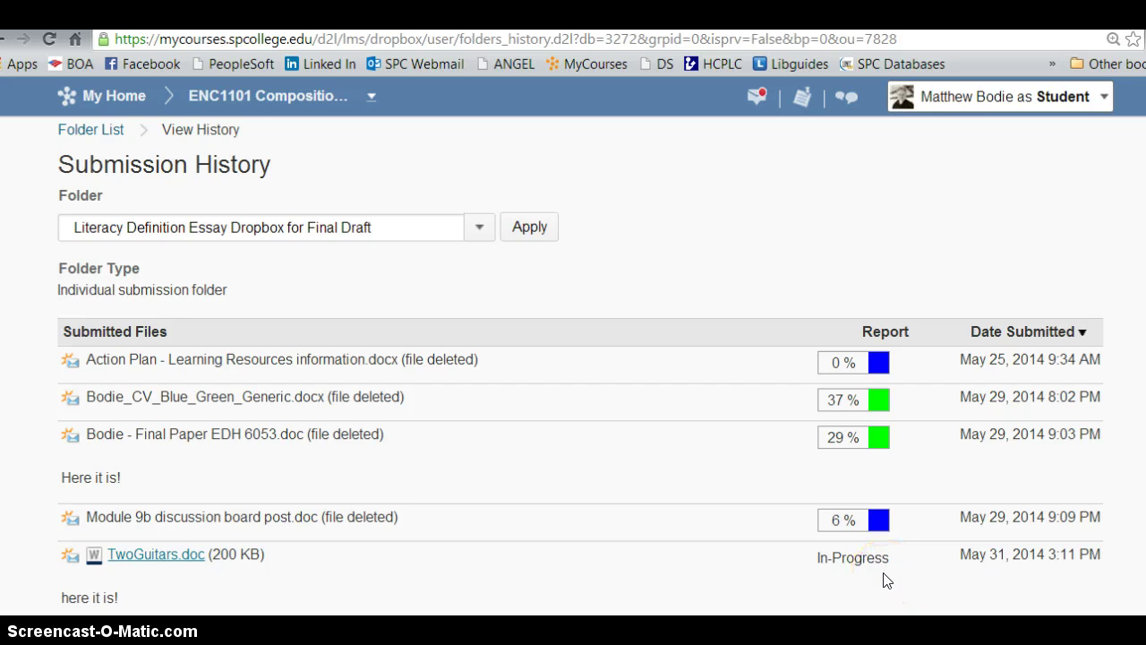
{"action": "right_click", "coordinate": [662, 226]}
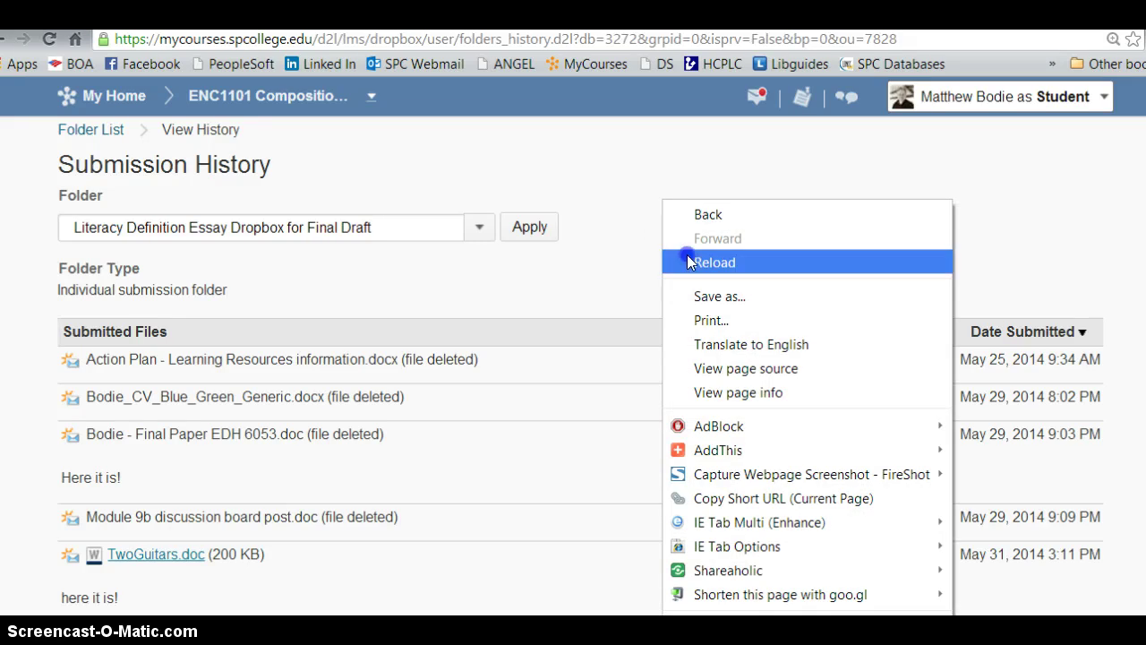
{"action": "left_click", "coordinate": [684, 259]}
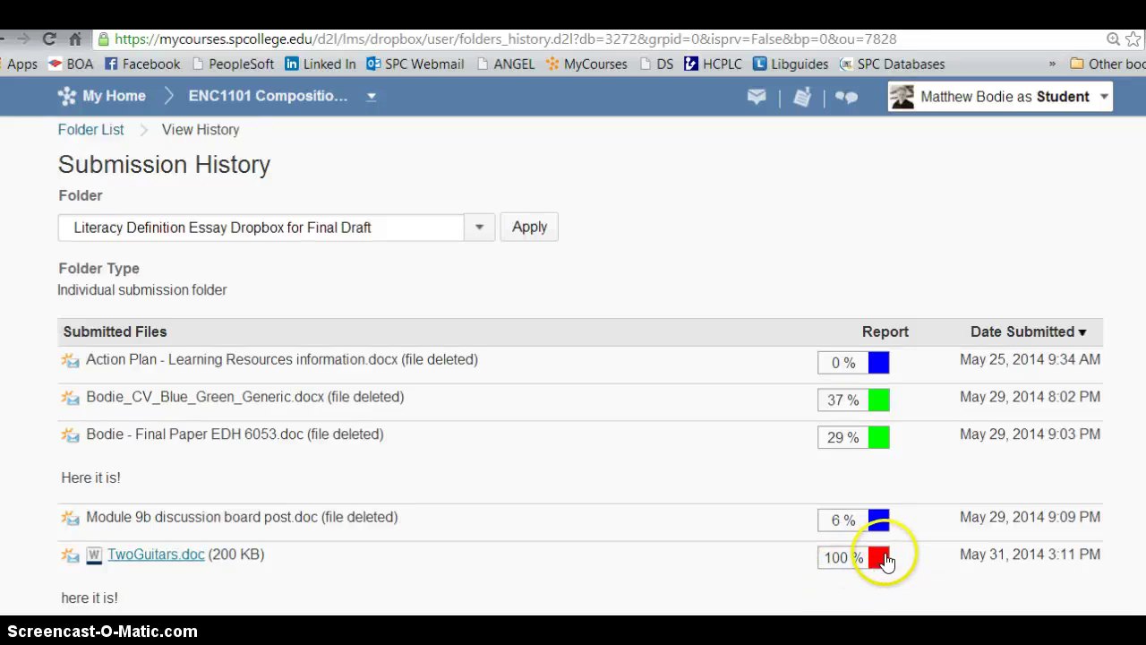
Step: Open TwoGuitars.doc's 100% Turnitin report and jump to its single student-paper match
{"action": "left_click", "coordinate": [878, 553]}
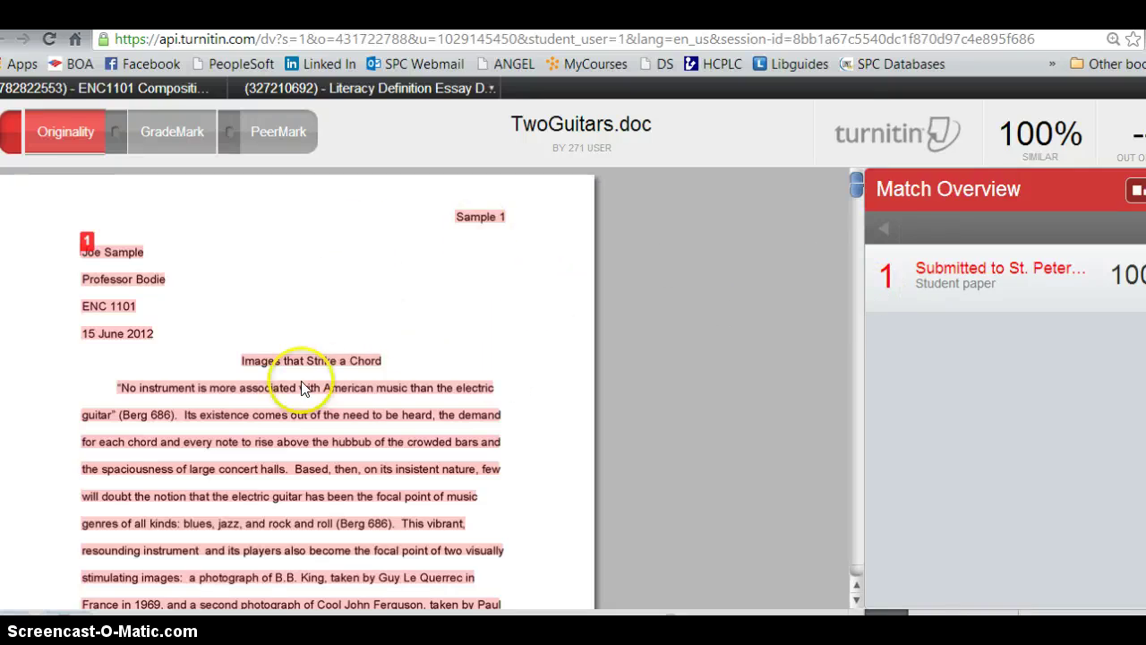
{"action": "scroll", "coordinate": [302, 388], "scroll_direction": "down", "scroll_amount": 10}
{"action": "scroll", "coordinate": [303, 387], "scroll_direction": "down", "scroll_amount": 15}
{"action": "scroll", "coordinate": [300, 387], "scroll_direction": "down", "scroll_amount": 4}
{"action": "left_click", "coordinate": [637, 289]}
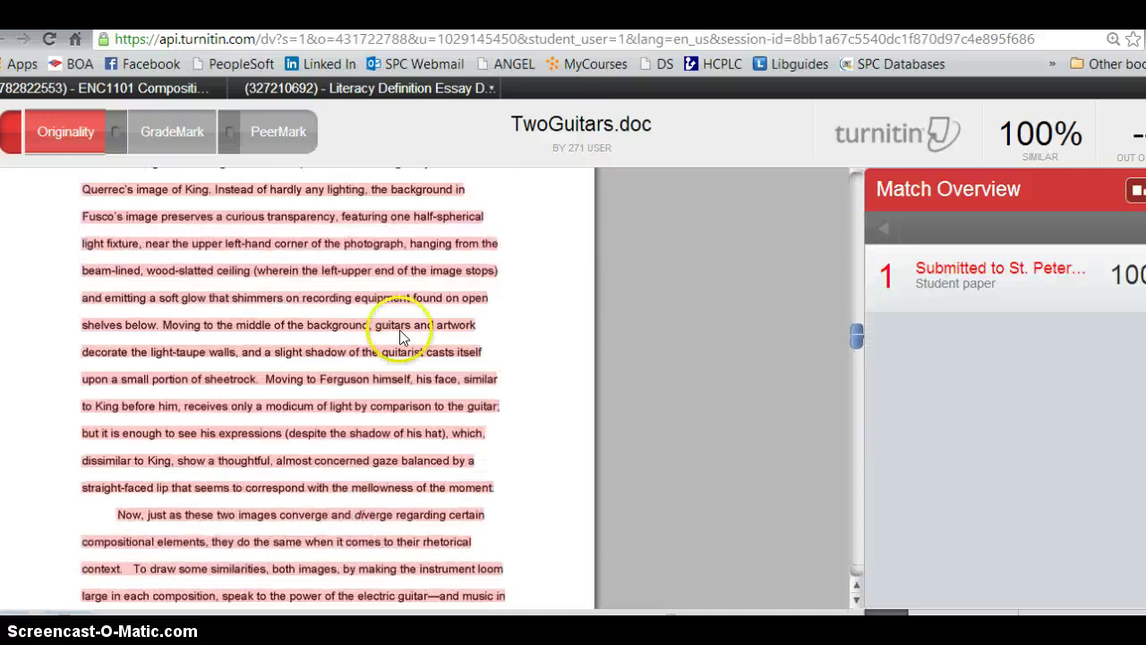
{"action": "left_click", "coordinate": [1021, 289]}
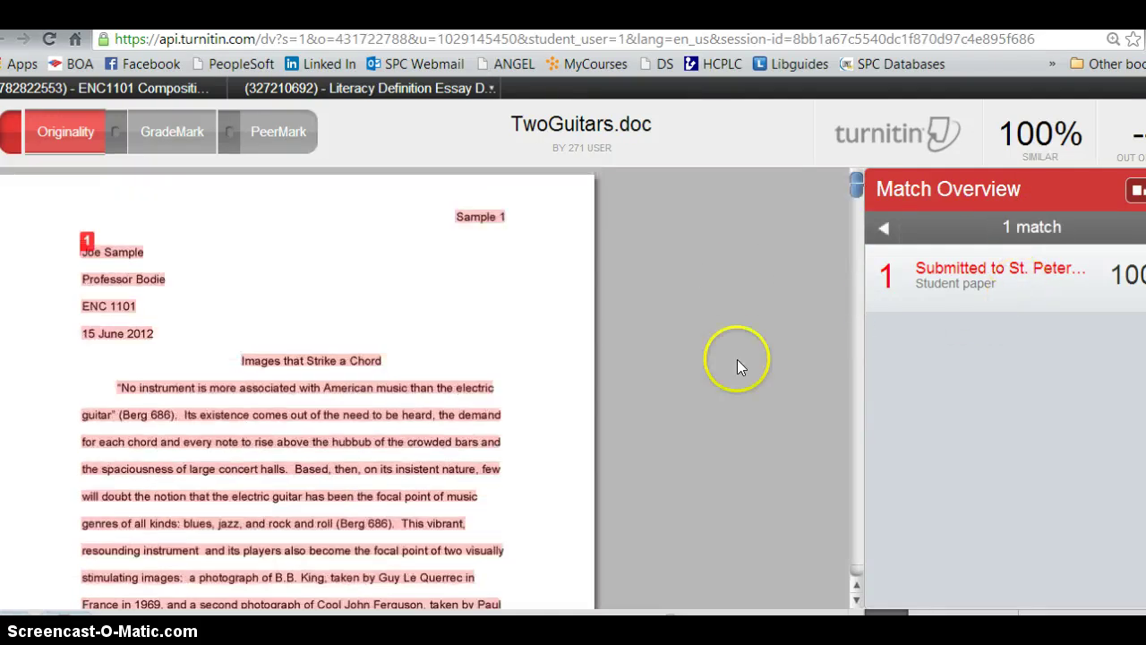
{"action": "scroll", "coordinate": [183, 473], "scroll_direction": "down", "scroll_amount": 15}
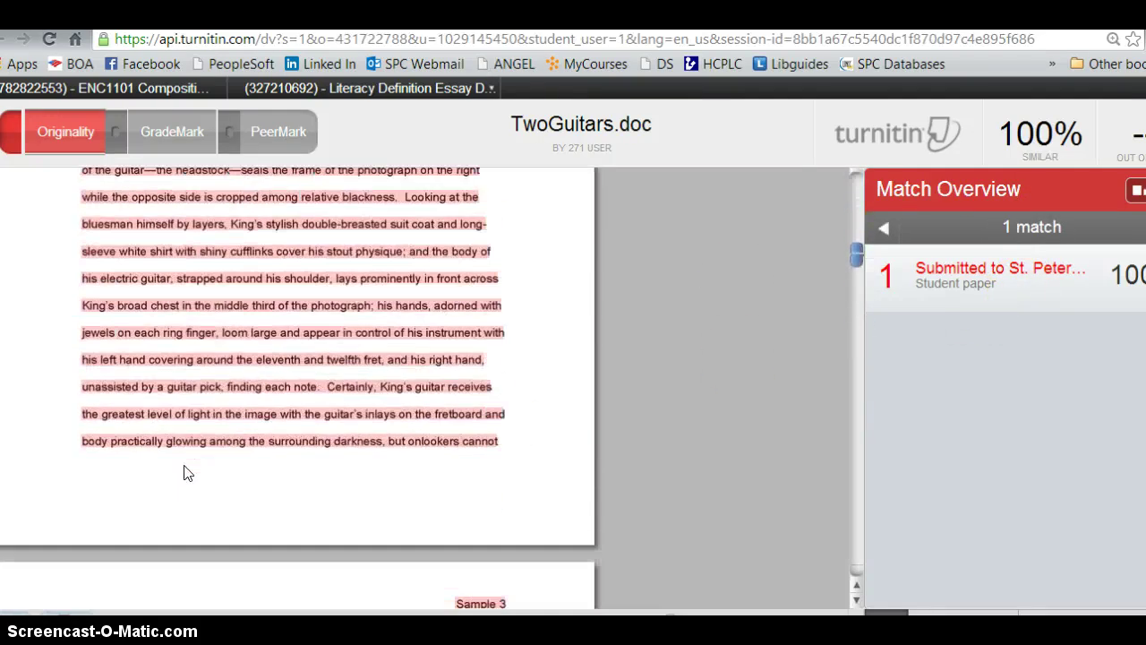
{"action": "scroll", "coordinate": [184, 473], "scroll_direction": "up", "scroll_amount": 15}
{"action": "left_click", "coordinate": [230, 410]}
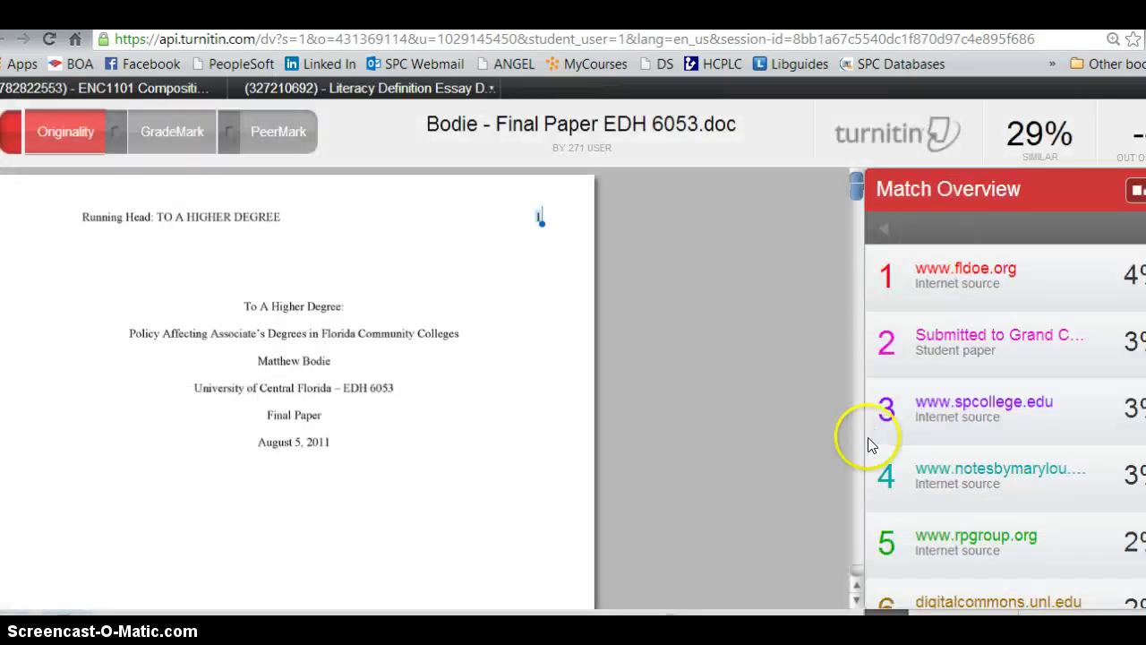
{"action": "scroll", "coordinate": [409, 418], "scroll_direction": "down", "scroll_amount": 1}
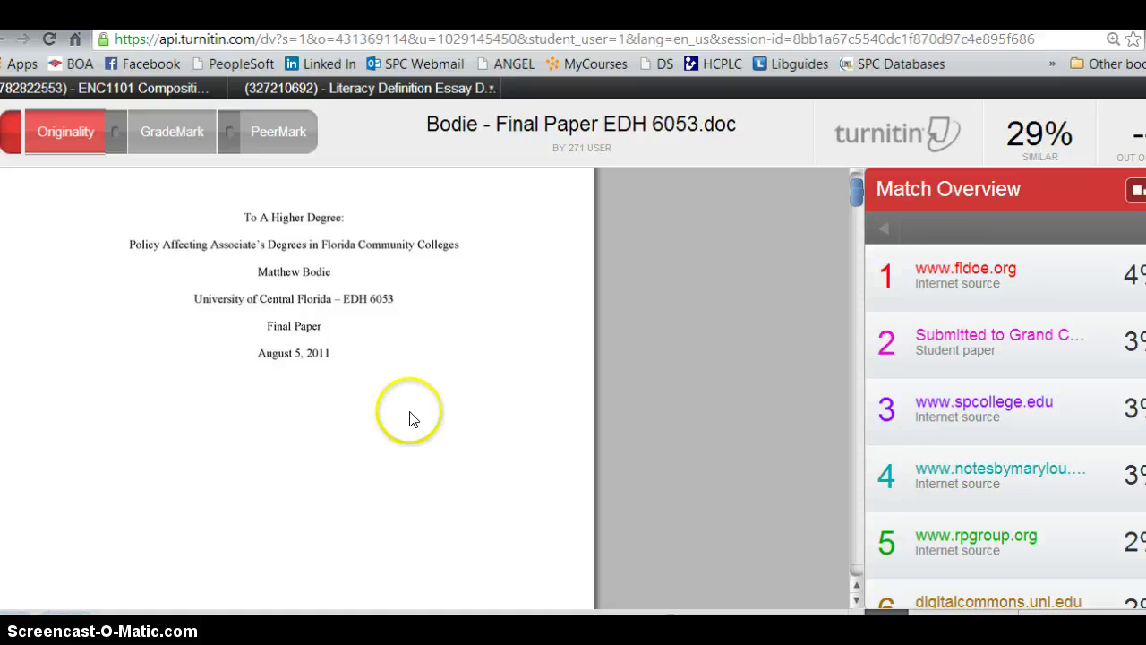
{"action": "left_click", "coordinate": [951, 278]}
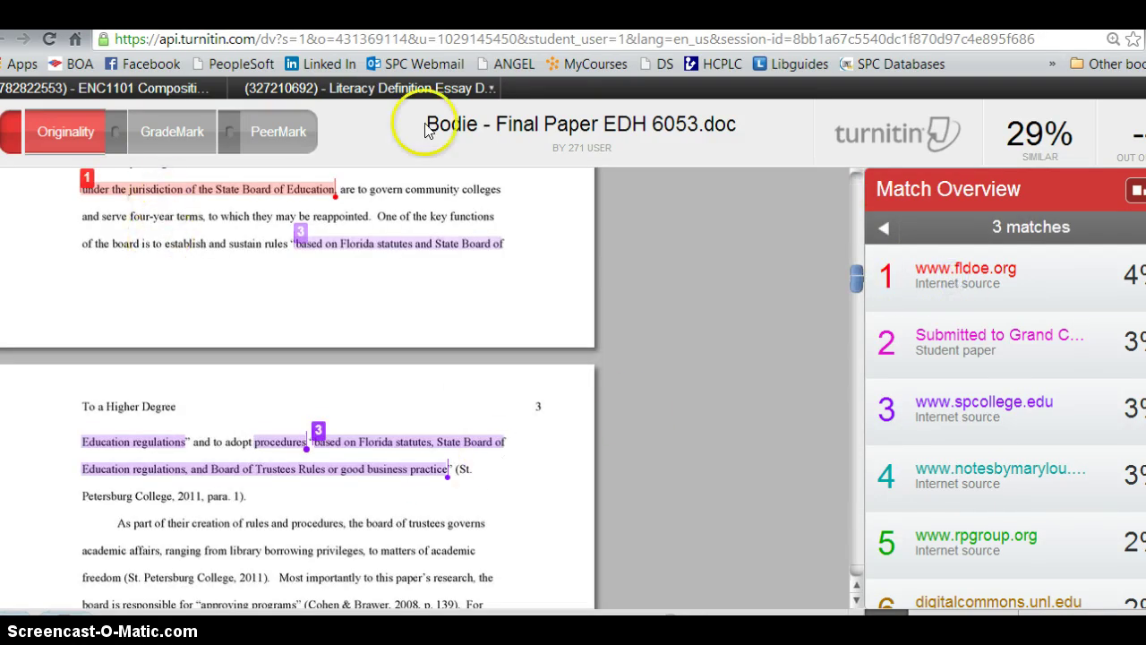
{"action": "scroll", "coordinate": [338, 298], "scroll_direction": "down", "scroll_amount": 2}
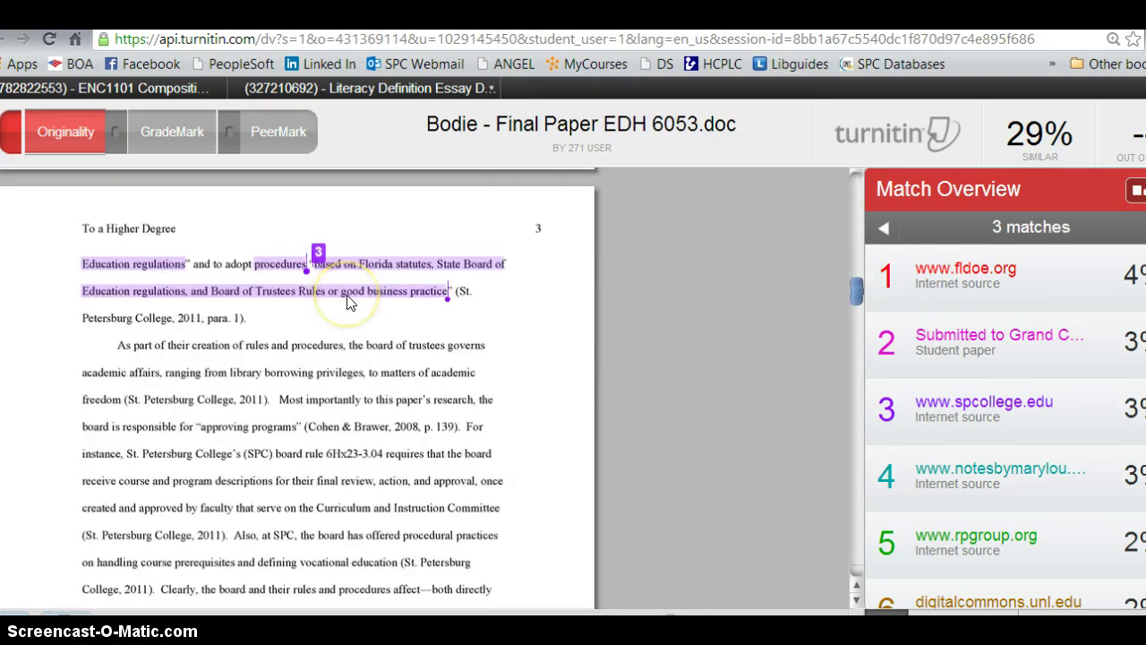
{"action": "left_click", "coordinate": [356, 297]}
{"action": "left_click", "coordinate": [367, 297]}
Step: Close the Turnitin report to return to TwoGuitars.doc's D2L submission history
{"action": "key", "text": "ctrl+w"}
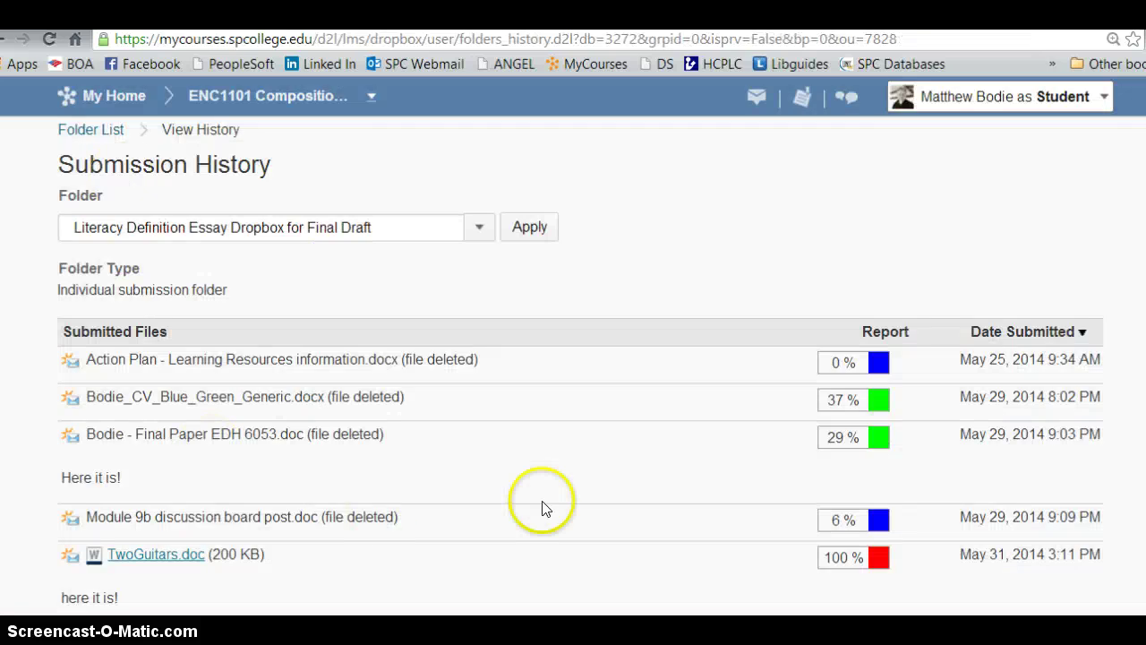